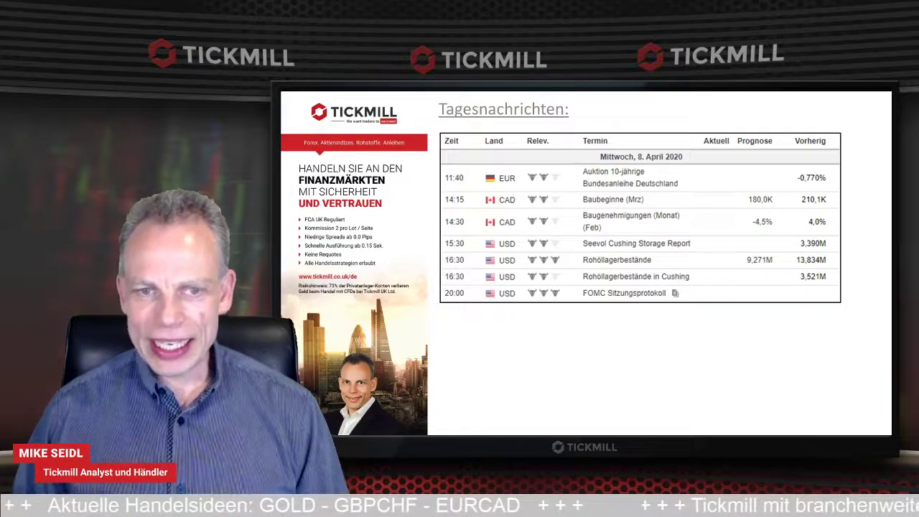
# - Switch to the MetaTrader 4 window showing the EURCAD daily chart
pyautogui.hotkey('alt', 'Tab')
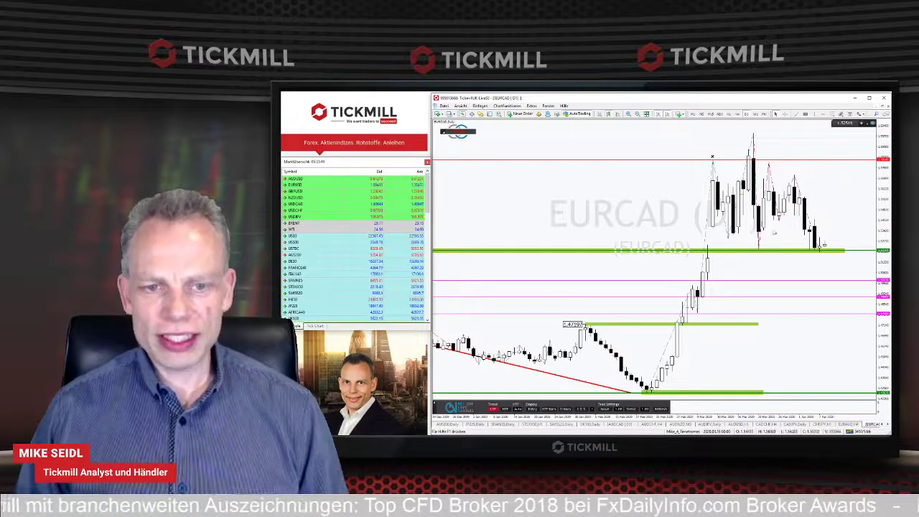
# - Turn on the crosshair, zoom out twice, and put EURCAD on the H4 timeframe
pyautogui.click(785, 114)
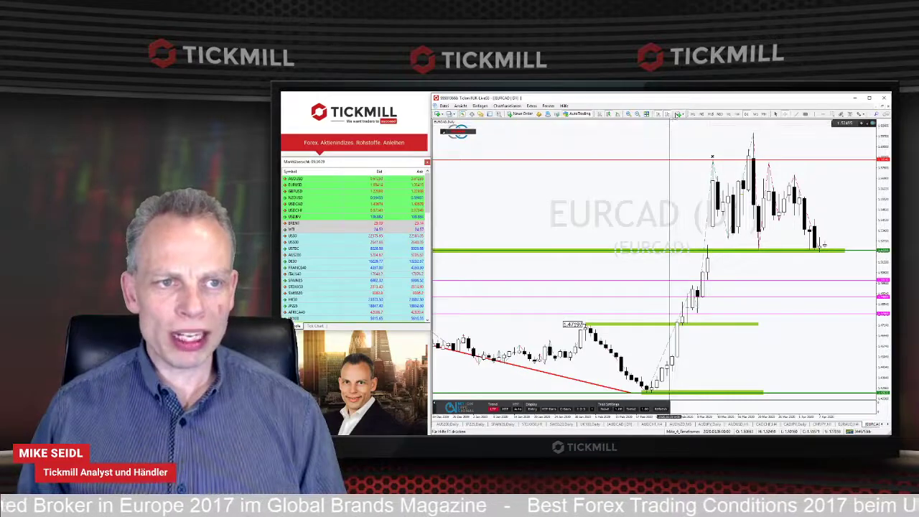
pyautogui.click(636, 115)
pyautogui.click(636, 115)
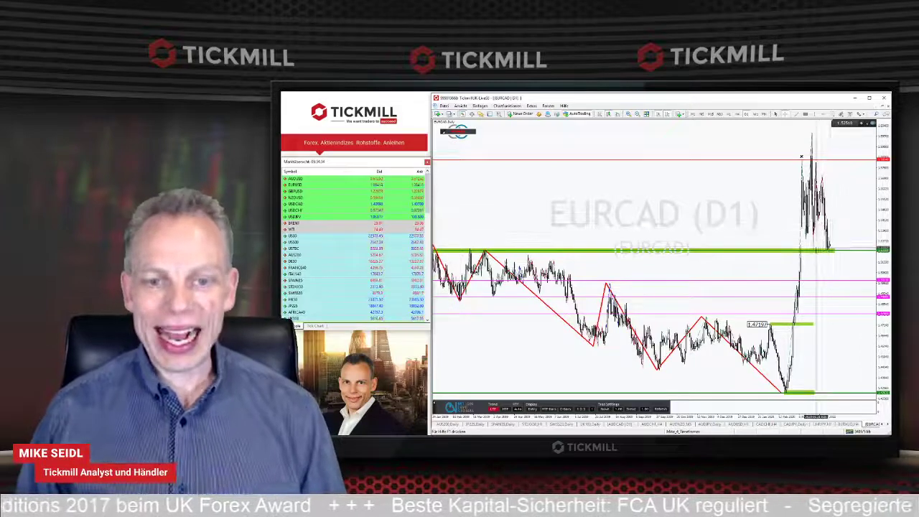
pyautogui.click(737, 114)
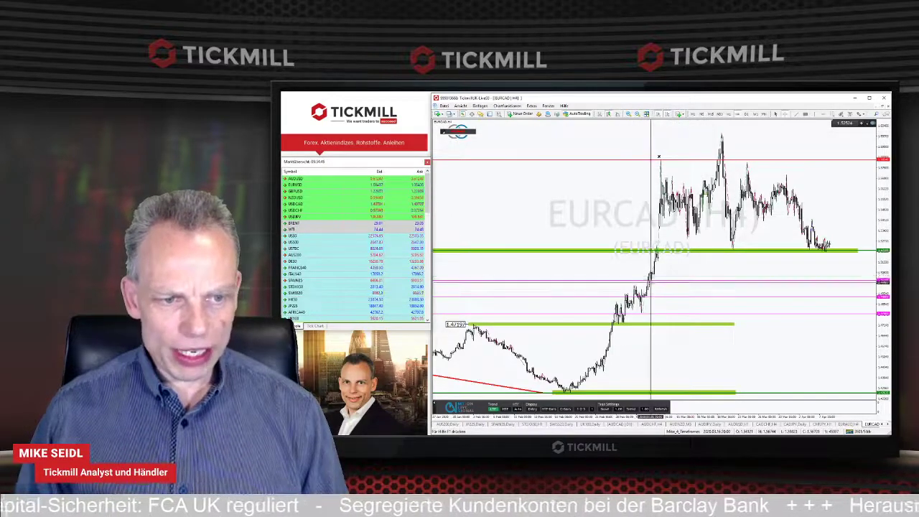
# - Delete the pink horizontal level from the EURCAD H4 chart
pyautogui.click(709, 278)
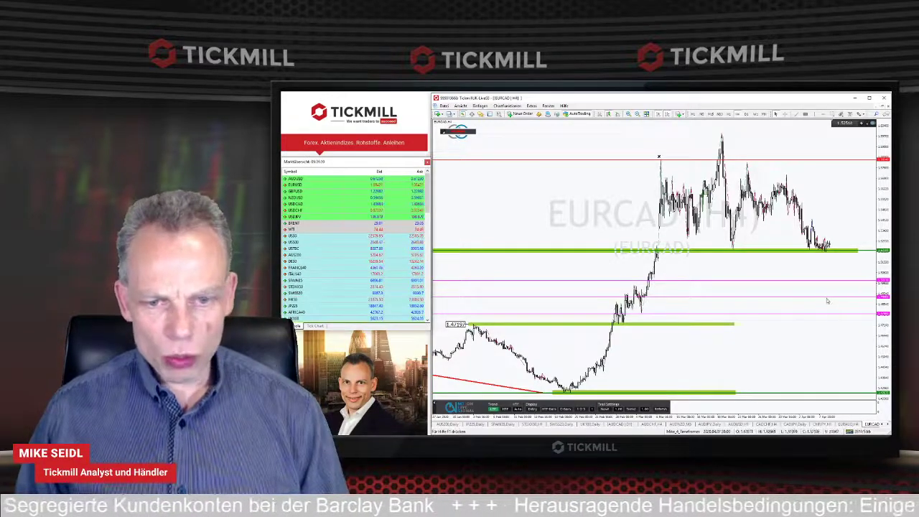
pyautogui.press('Delete')
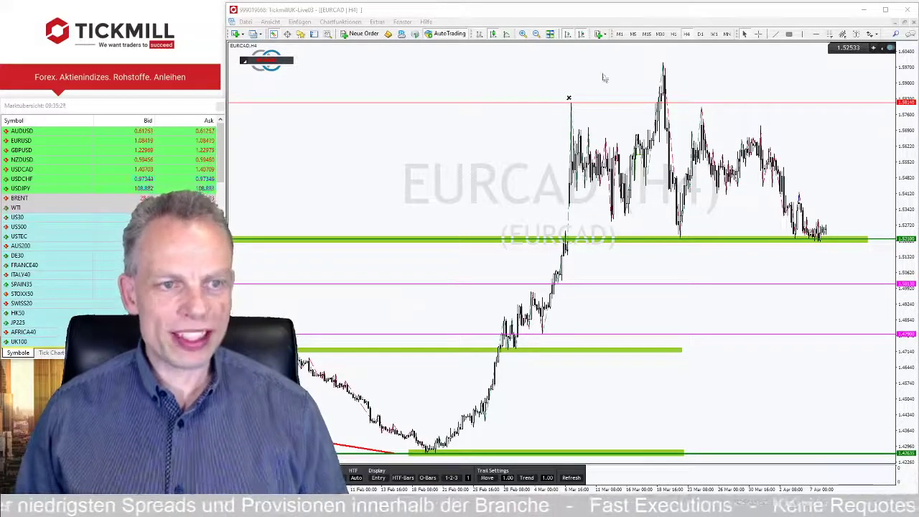
# - Draw trendlines from the 1.47197 high to the February low and up the March rally
pyautogui.click(536, 34)
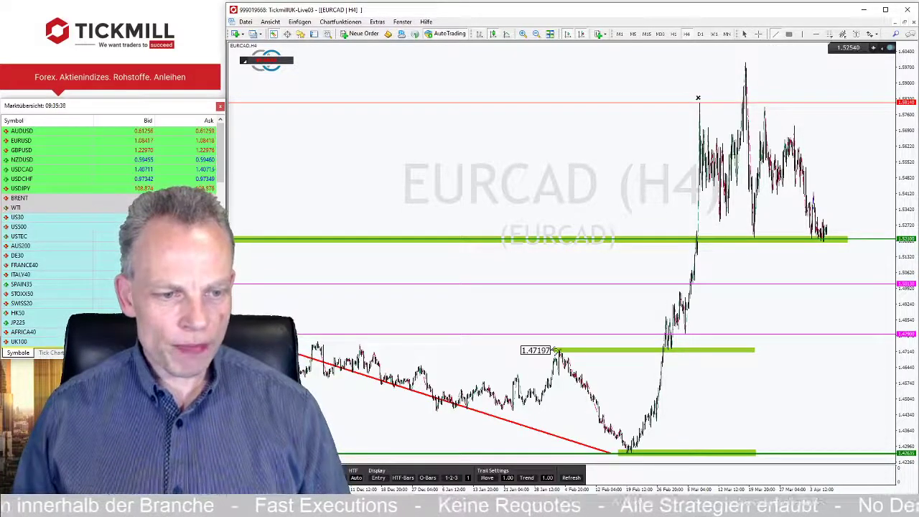
pyautogui.moveTo(556, 352); pyautogui.dragTo(626, 458)
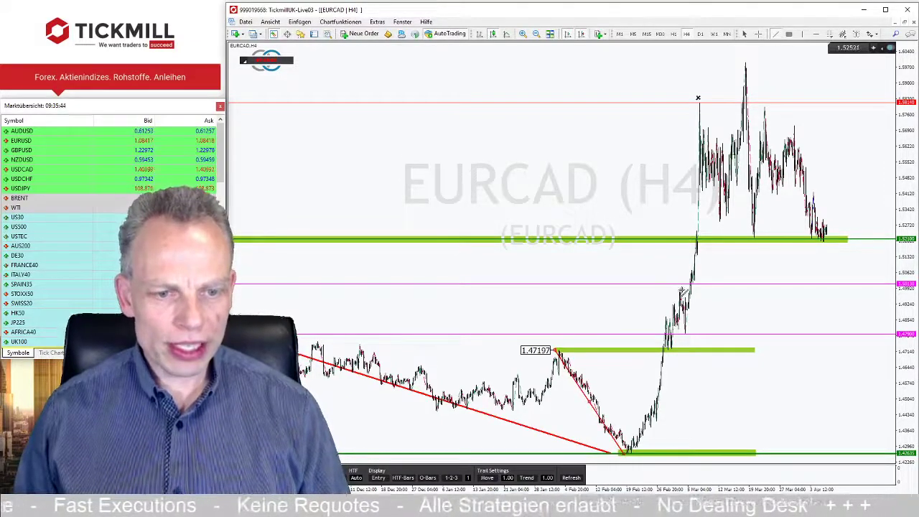
pyautogui.moveTo(626, 452); pyautogui.dragTo(669, 296)
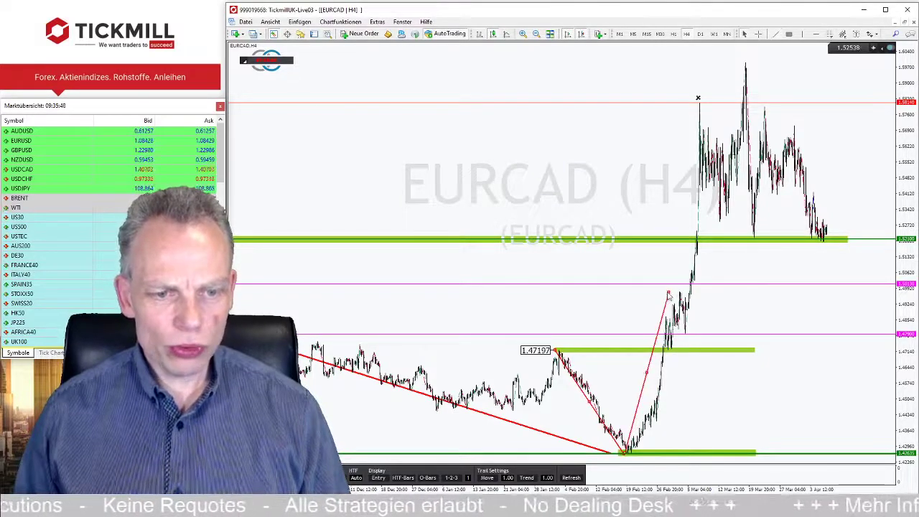
# - Make the March rally trendline green and extend it further up the rally
pyautogui.rightClick(668, 296)
pyautogui.click(679, 301)
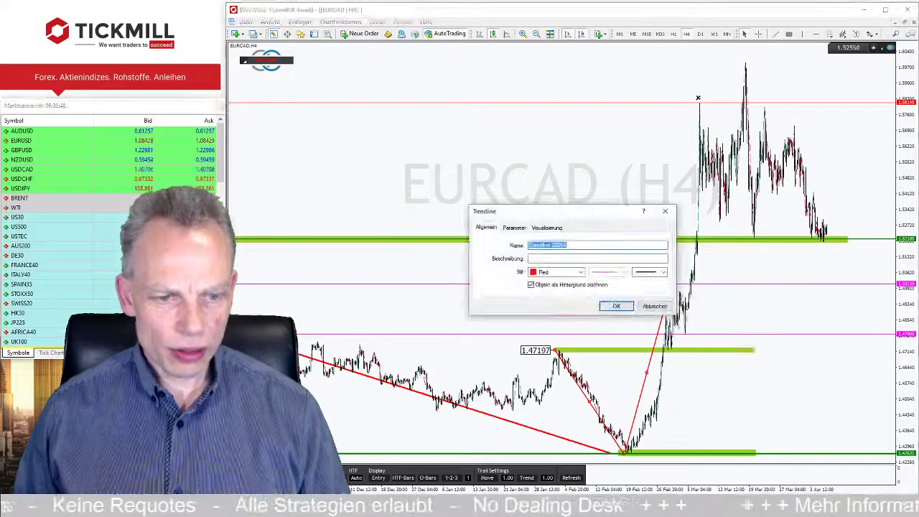
pyautogui.click(578, 273)
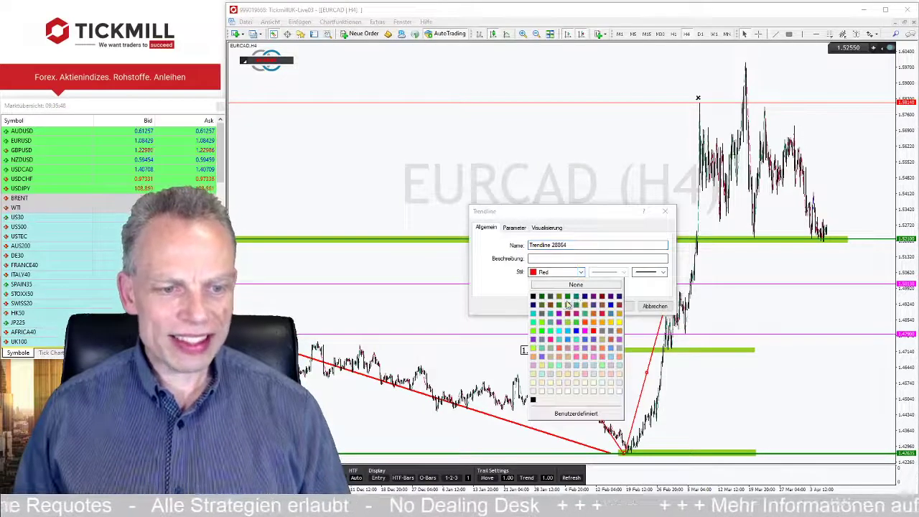
pyautogui.click(567, 296)
pyautogui.click(616, 305)
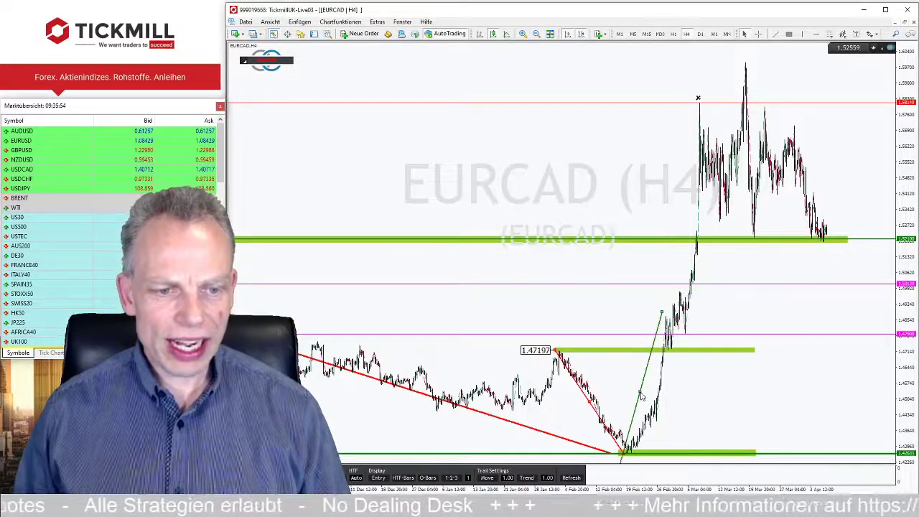
pyautogui.moveTo(641, 395); pyautogui.dragTo(660, 377)
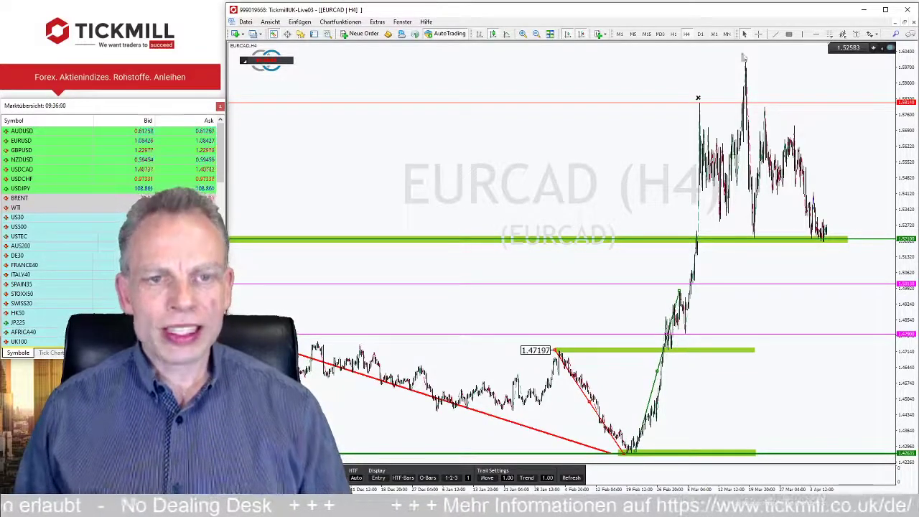
pyautogui.click(774, 33)
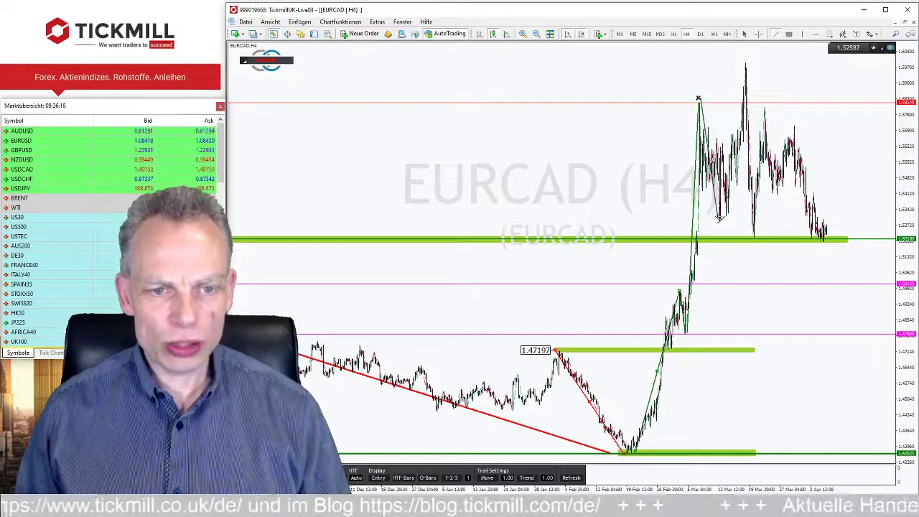
# - Draw a trendline from the March peak down to the dip and colour it red
pyautogui.moveTo(747, 63); pyautogui.dragTo(716, 215)
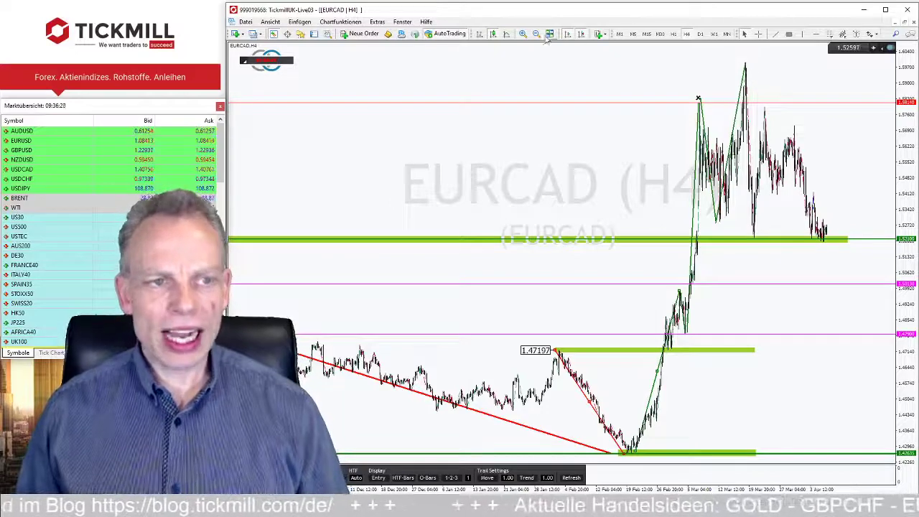
pyautogui.click(522, 33)
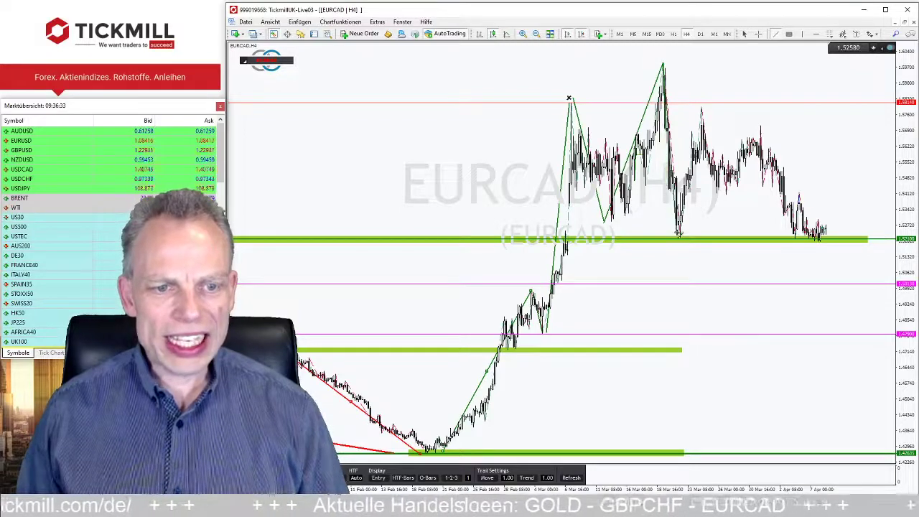
pyautogui.rightClick(667, 164)
pyautogui.click(700, 164)
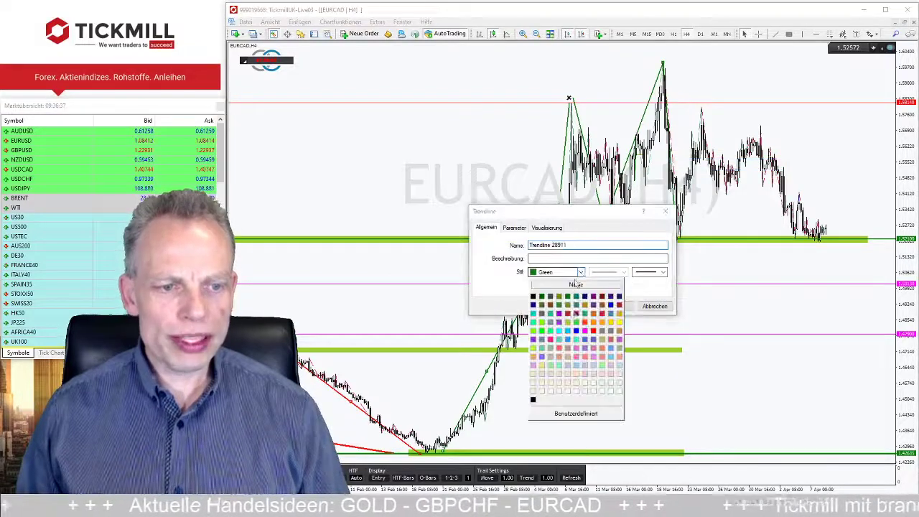
pyautogui.click(601, 330)
pyautogui.click(615, 306)
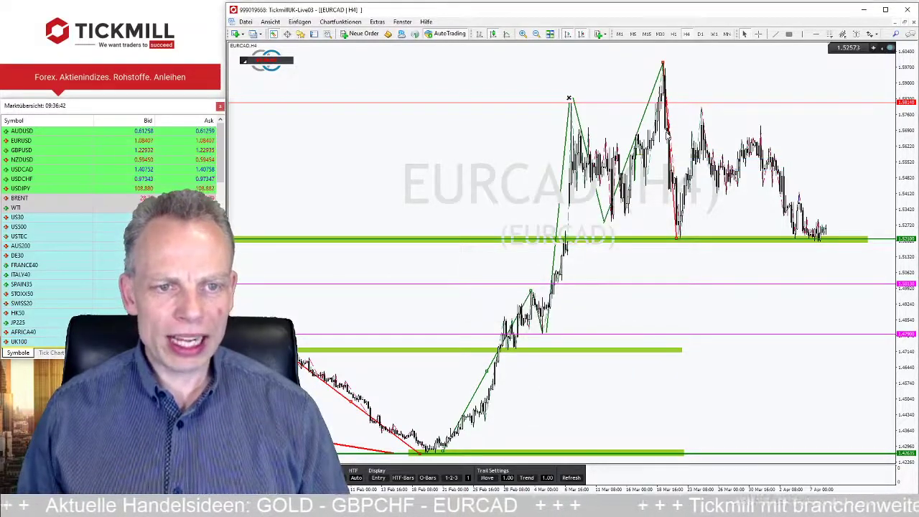
# - Draw a red trendline starting from the next lower high
pyautogui.click(776, 34)
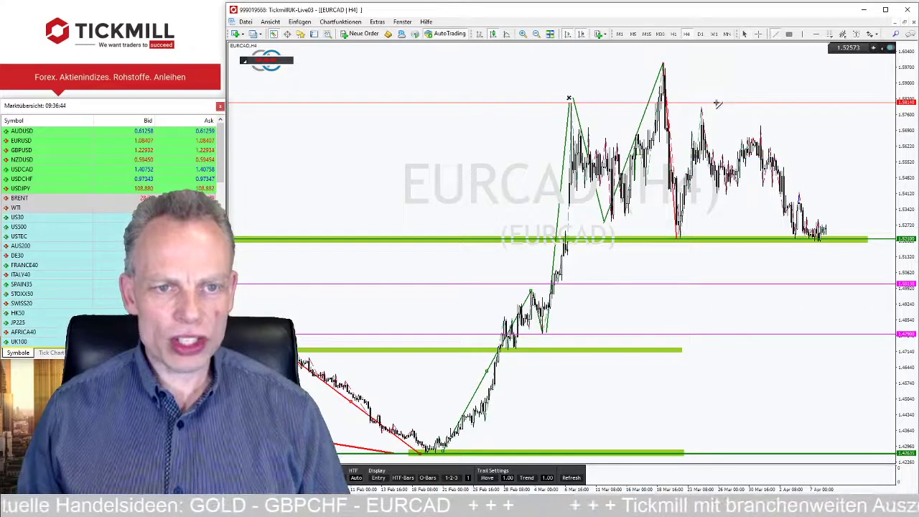
pyautogui.moveTo(706, 107); pyautogui.dragTo(677, 236)
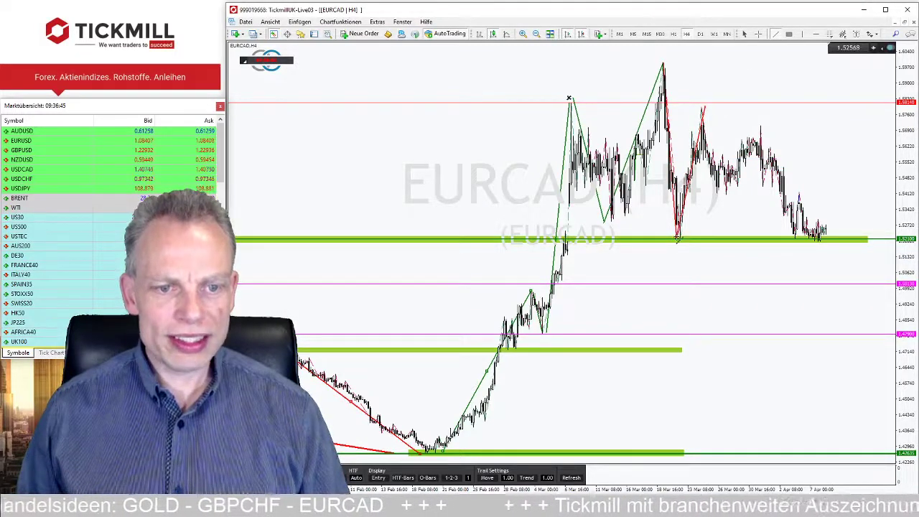
pyautogui.click(775, 34)
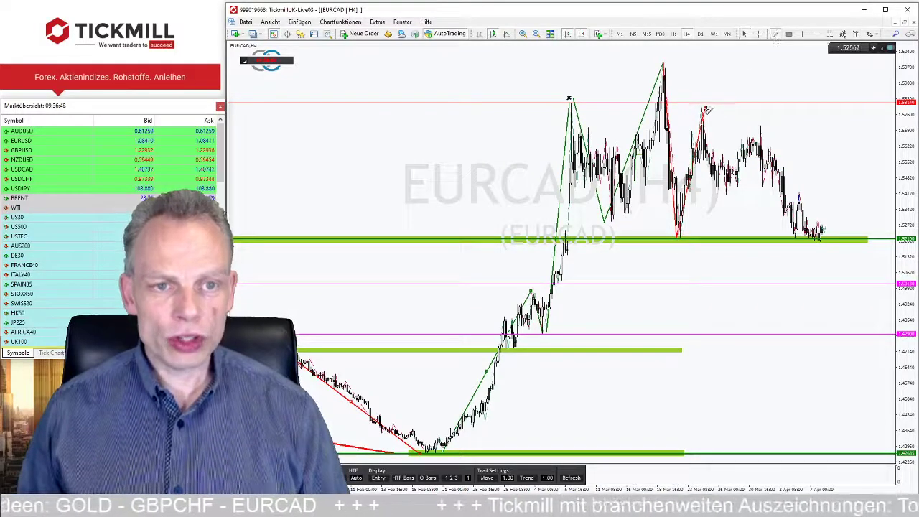
# - Draw a red trendline from the mid-March high to April lows and add a 1.51410 level
pyautogui.moveTo(707, 107); pyautogui.dragTo(819, 239)
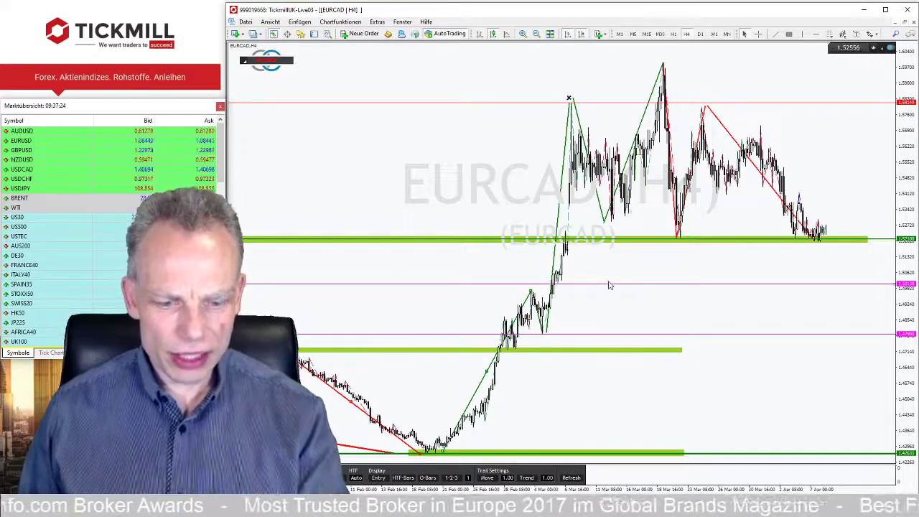
pyautogui.moveTo(609, 285); pyautogui.dragTo(601, 259)
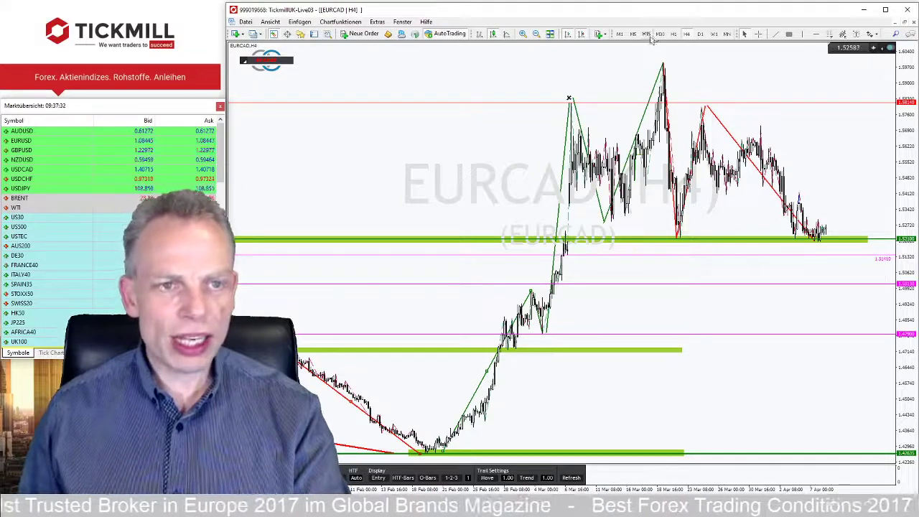
# - View EURCAD on H1 zoomed out twice, then restore the window to the tiled chart grid
pyautogui.click(673, 34)
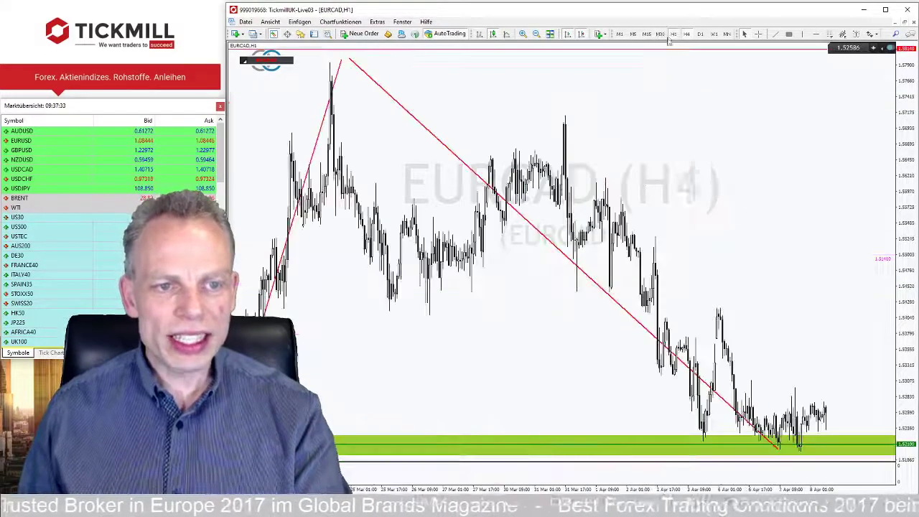
pyautogui.click(536, 35)
pyautogui.click(536, 34)
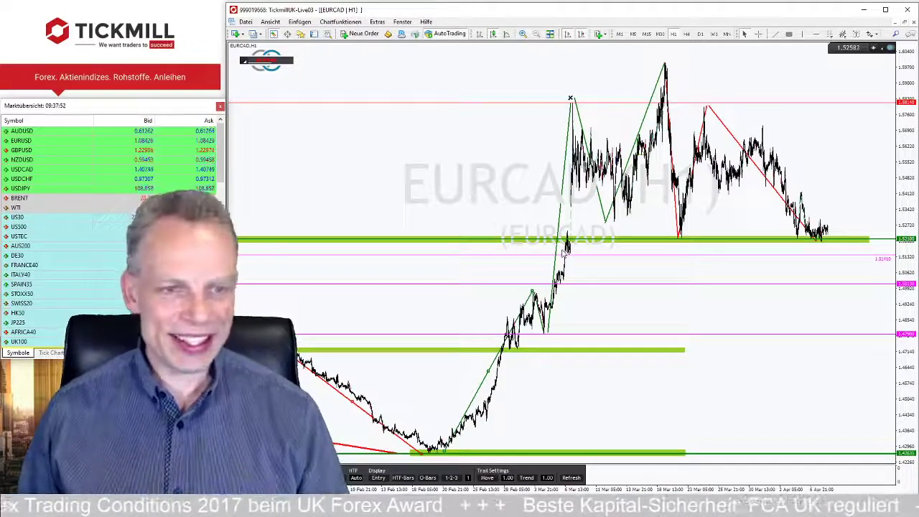
pyautogui.click(906, 23)
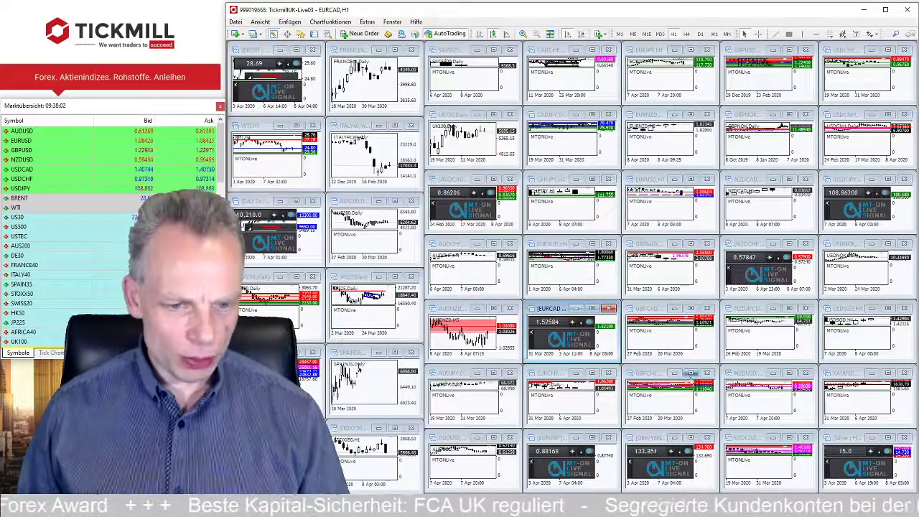
# - Maximize the GBPCHF chart and switch it to the W1 timeframe
pyautogui.click(689, 373)
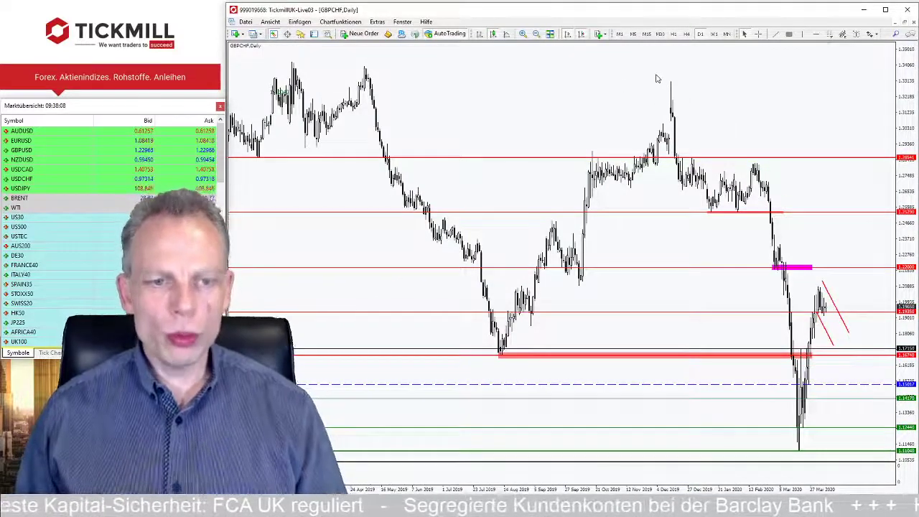
pyautogui.click(714, 34)
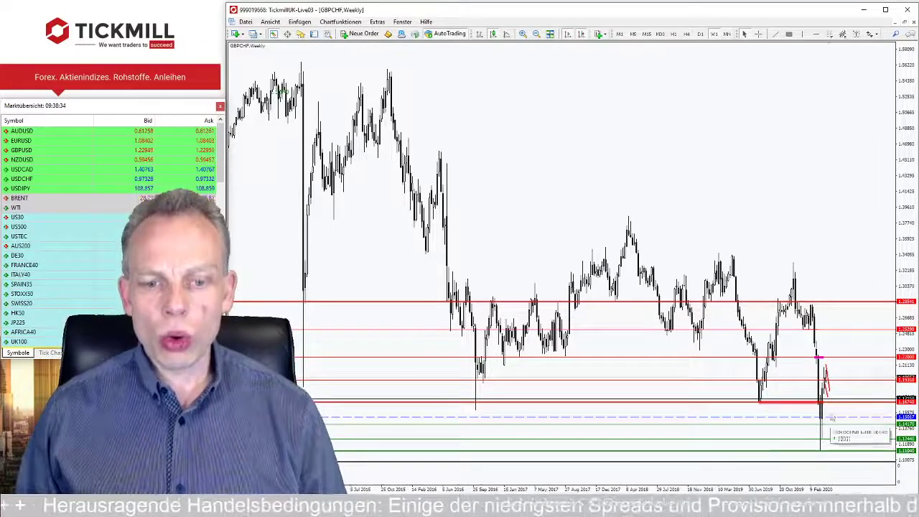
# - On zoomed-in GBPCHF D1, draw a red trendline from the December high and a red level above price
pyautogui.click(700, 35)
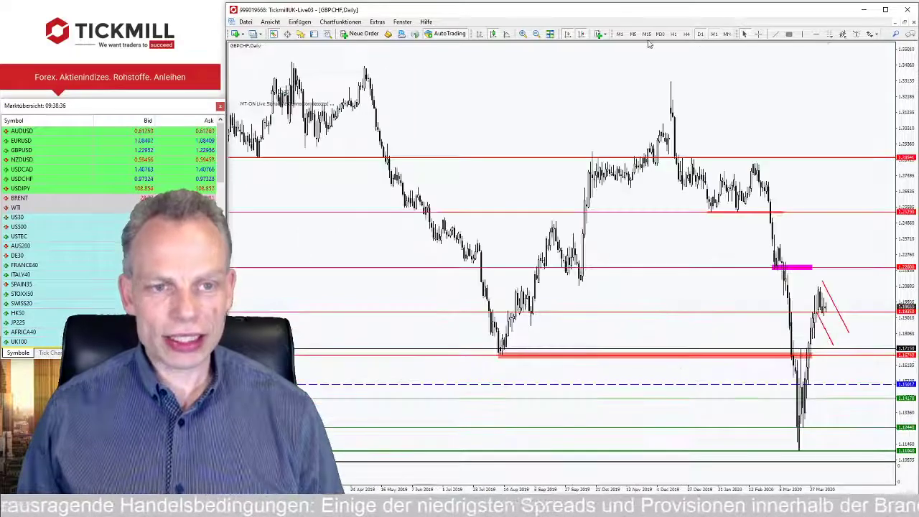
pyautogui.click(523, 35)
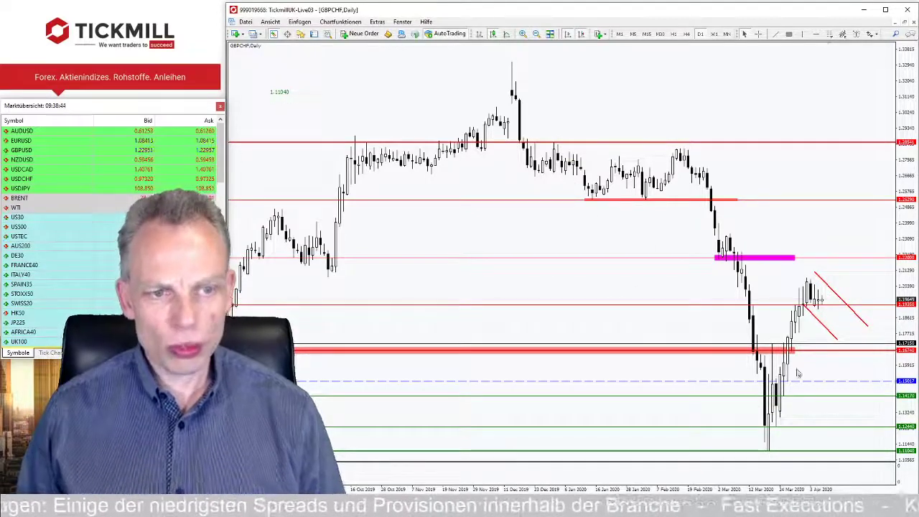
pyautogui.click(776, 35)
pyautogui.moveTo(512, 60)
pyautogui.mouseDown()
pyautogui.moveTo(596, 201)
pyautogui.moveTo(675, 148)
pyautogui.moveTo(768, 450)
pyautogui.mouseUp()
pyautogui.click(775, 35)
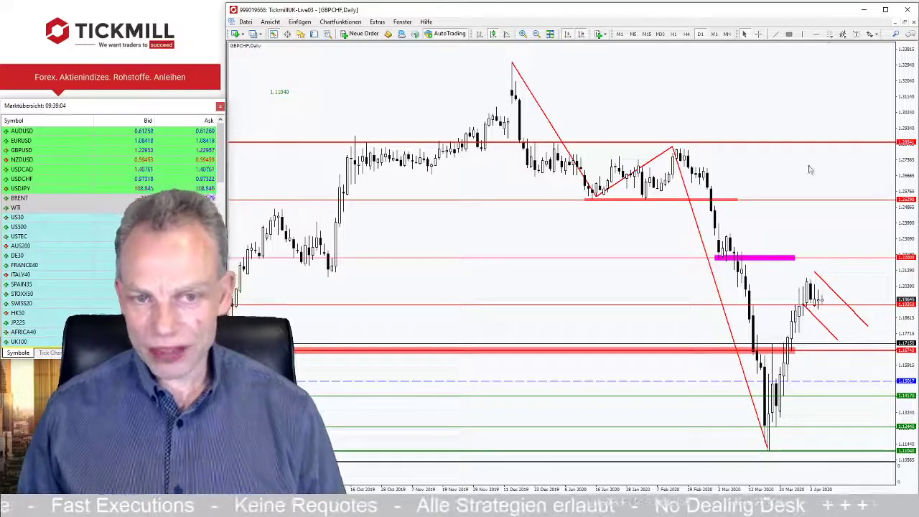
pyautogui.click(816, 34)
pyautogui.moveTo(826, 215); pyautogui.dragTo(835, 276)
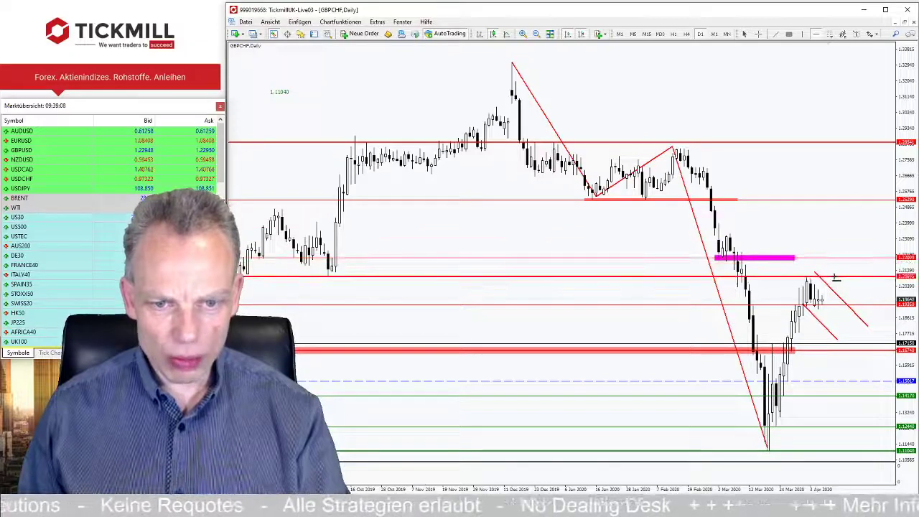